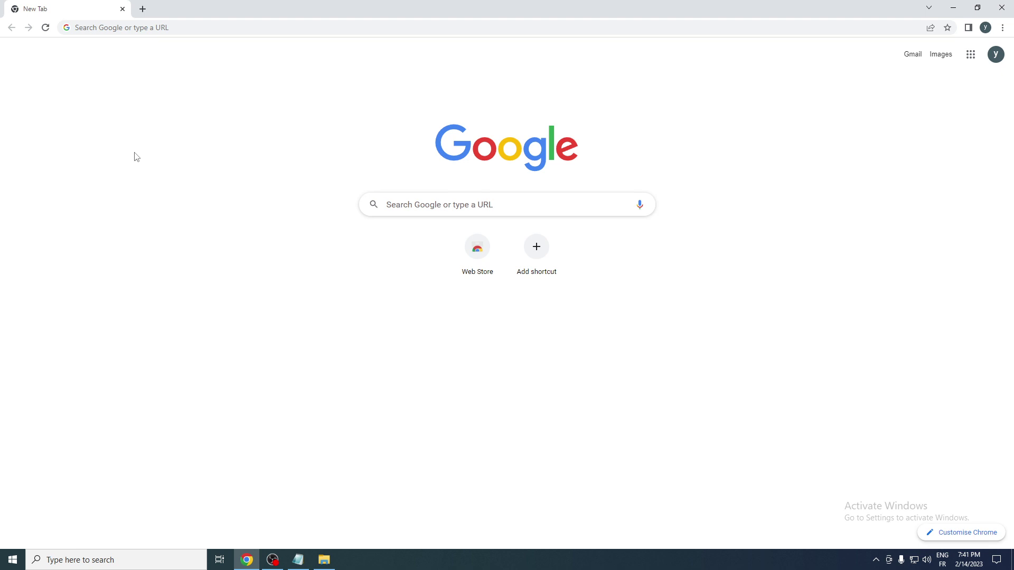
Search Google for 'jenni ai' and open the 'Supercharge Your Writing with Jenni AI' result
{"action": "left_click", "coordinate": [173, 23]}
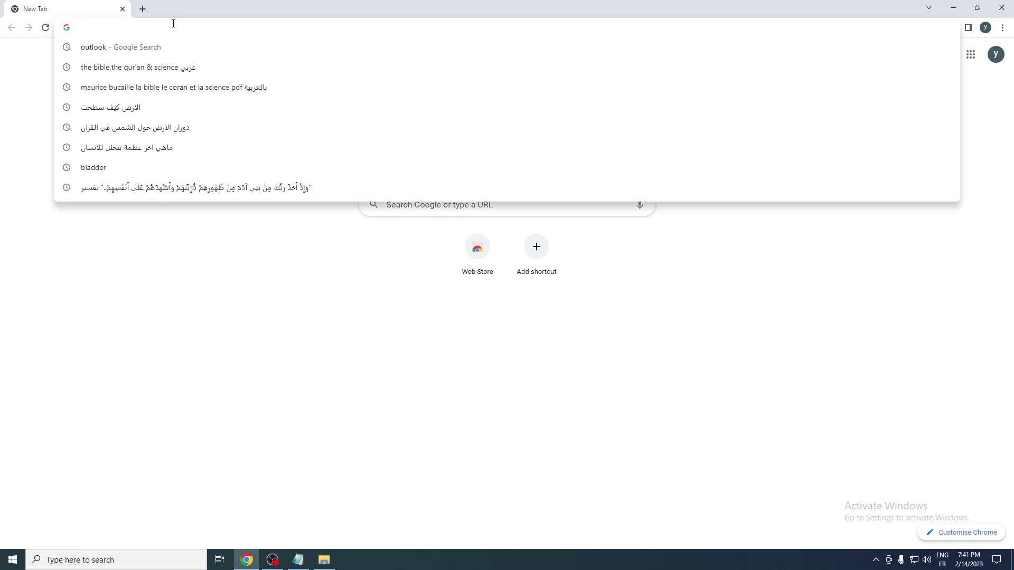
{"action": "type", "text": "jenni ai"}
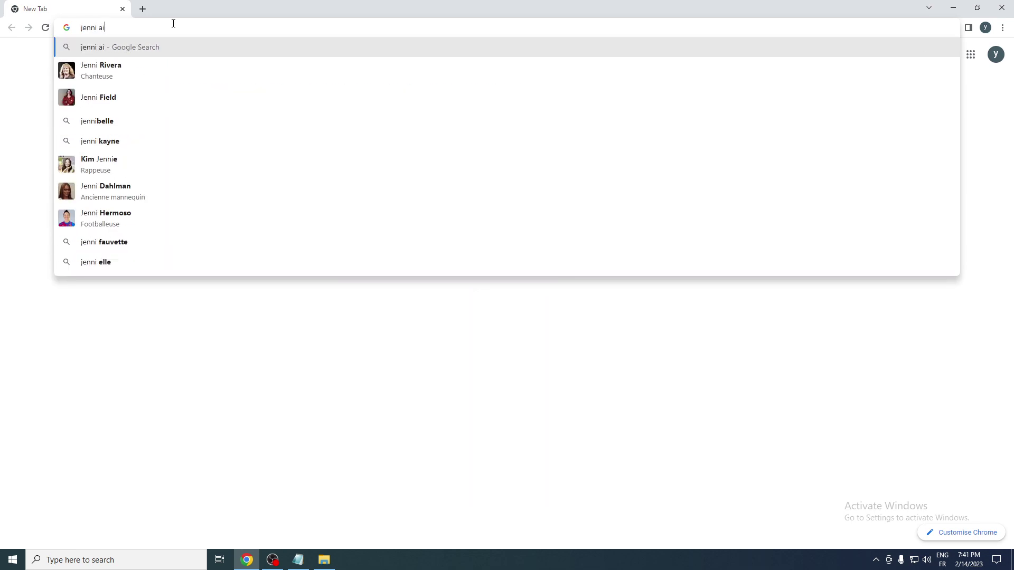
{"action": "key", "text": "Return"}
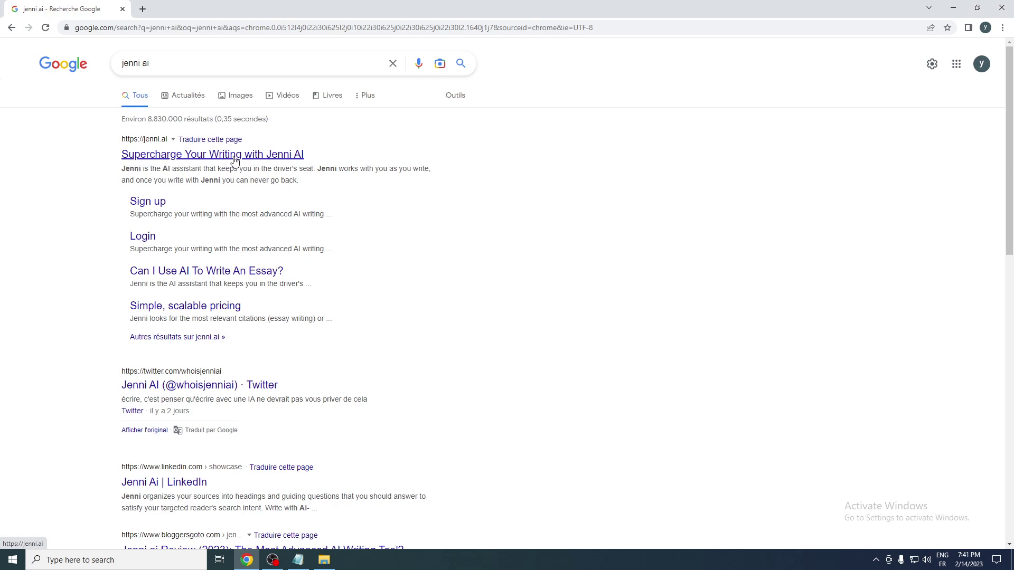
{"action": "left_click", "coordinate": [265, 159]}
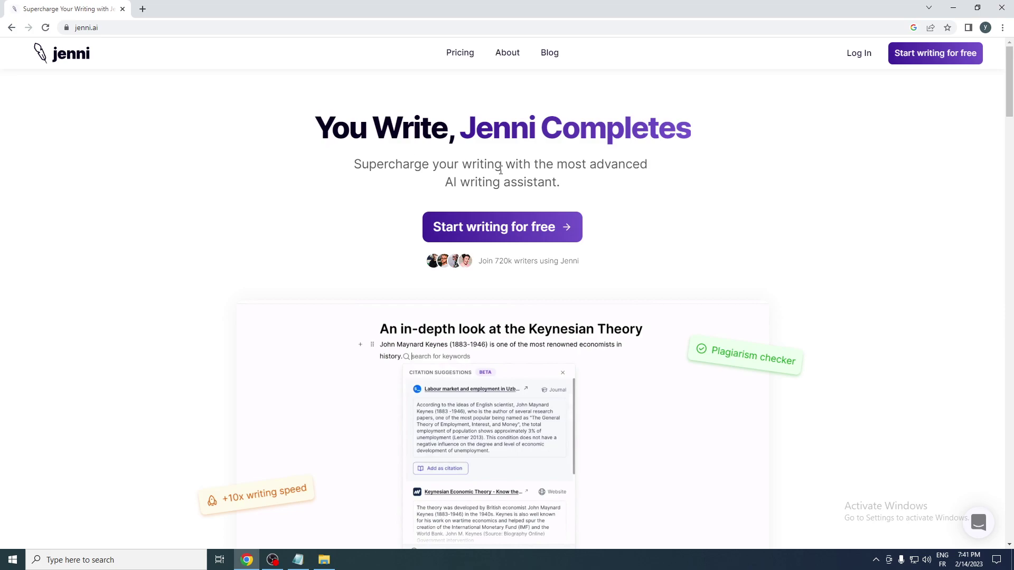
Scroll the jenni.ai landing page to review AI Autocomplete, In-text Citations and Paraphrase & Rewrite
{"action": "left_click_drag", "start_coordinate": [1012, 95], "coordinate": [1003, 190]}
{"action": "scroll", "coordinate": [387, 300], "scroll_direction": "down", "scroll_amount": 2}
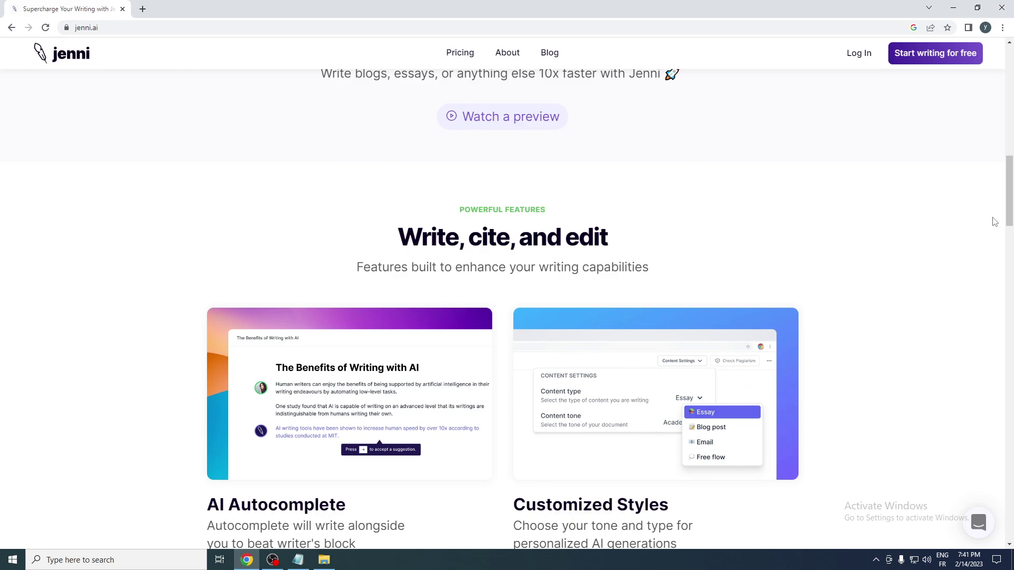
{"action": "left_click_drag", "start_coordinate": [1009, 219], "coordinate": [1009, 258]}
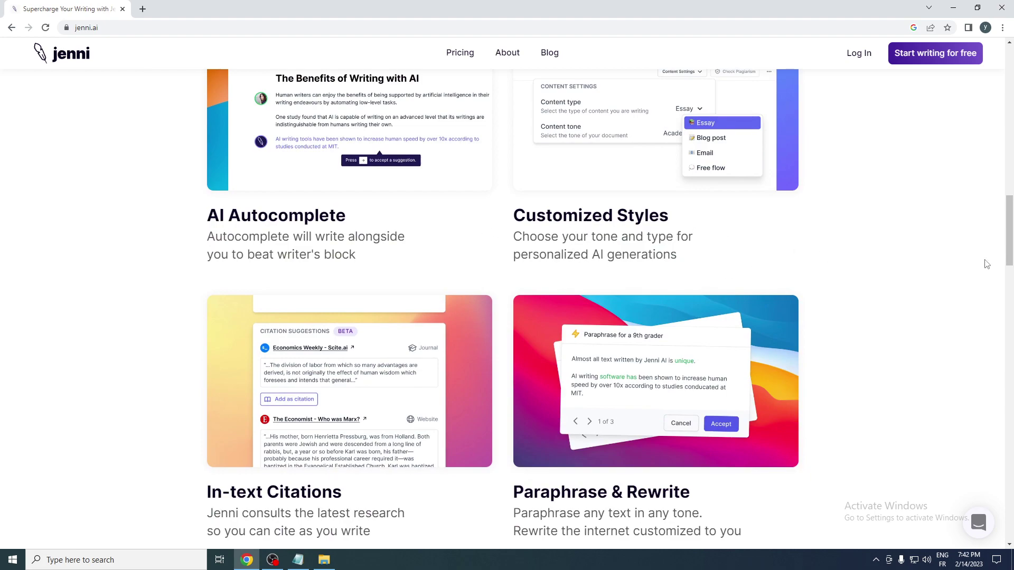
{"action": "left_click_drag", "start_coordinate": [1010, 248], "coordinate": [1009, 266]}
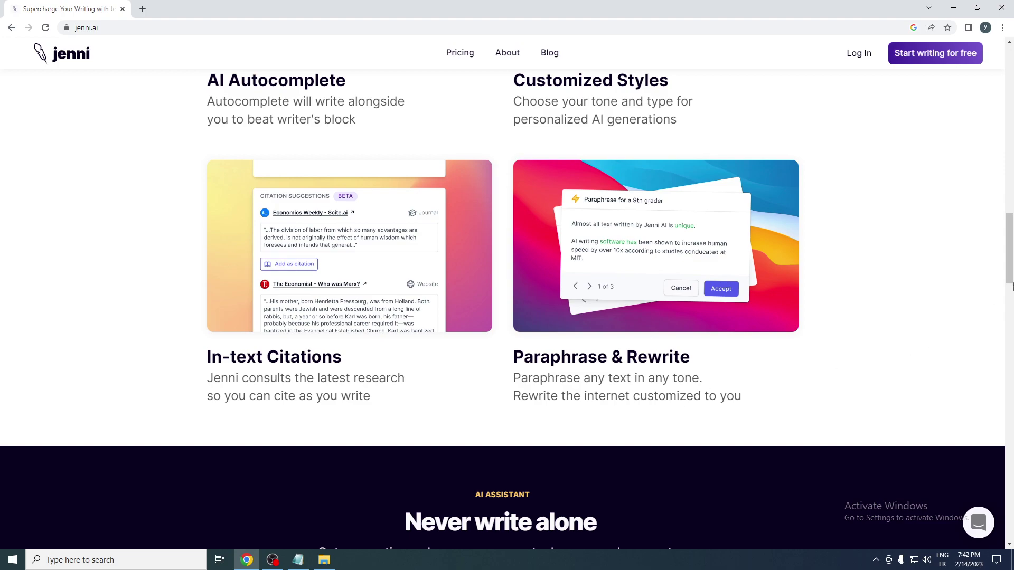
{"action": "scroll", "coordinate": [1001, 310], "scroll_direction": "down", "scroll_amount": 5}
{"action": "scroll", "coordinate": [1002, 310], "scroll_direction": "down", "scroll_amount": 2}
{"action": "scroll", "coordinate": [996, 323], "scroll_direction": "down", "scroll_amount": 8}
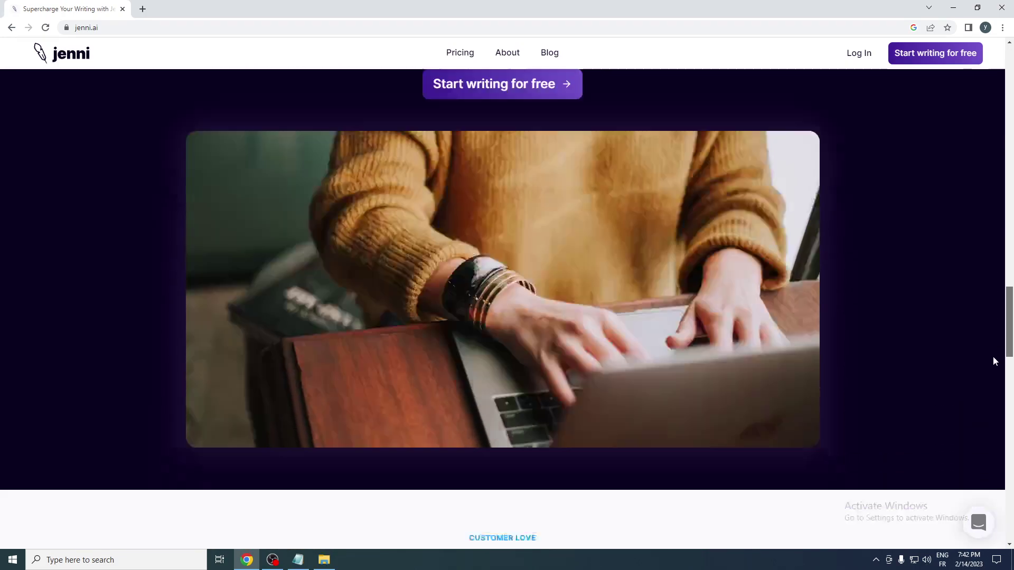
{"action": "scroll", "coordinate": [987, 385], "scroll_direction": "up", "scroll_amount": 7}
{"action": "scroll", "coordinate": [988, 317], "scroll_direction": "up", "scroll_amount": 4}
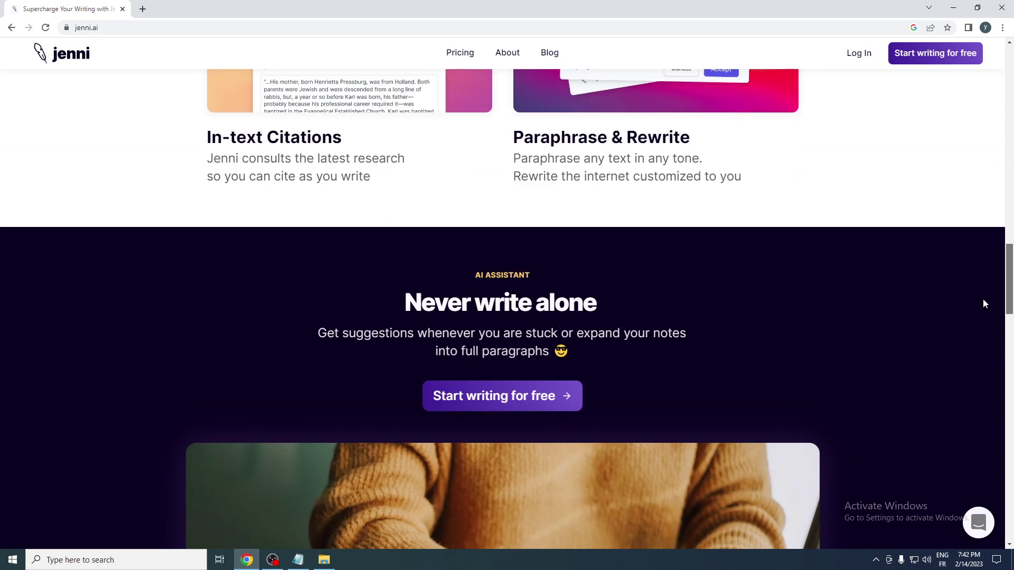
{"action": "scroll", "coordinate": [983, 303], "scroll_direction": "up", "scroll_amount": 20}
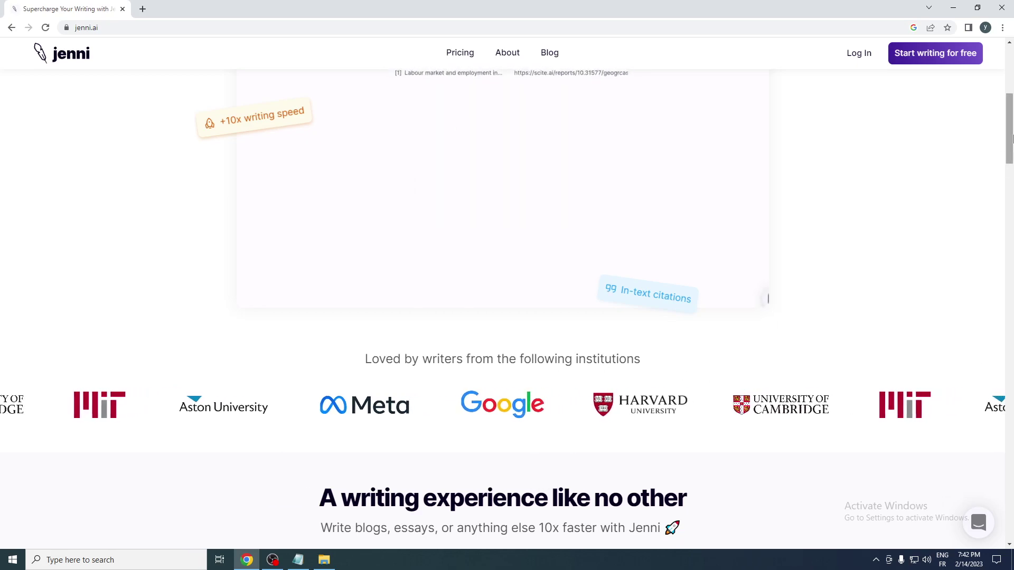
{"action": "left_click_drag", "start_coordinate": [1011, 138], "coordinate": [988, 312]}
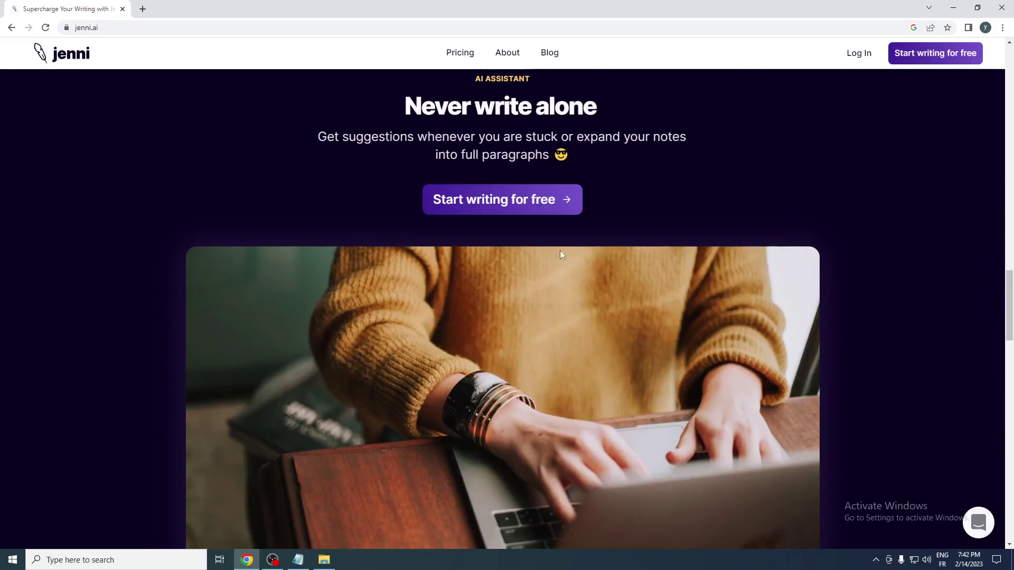
Create a free Jenni AI account by signing up with a Google account
{"action": "left_click", "coordinate": [544, 211]}
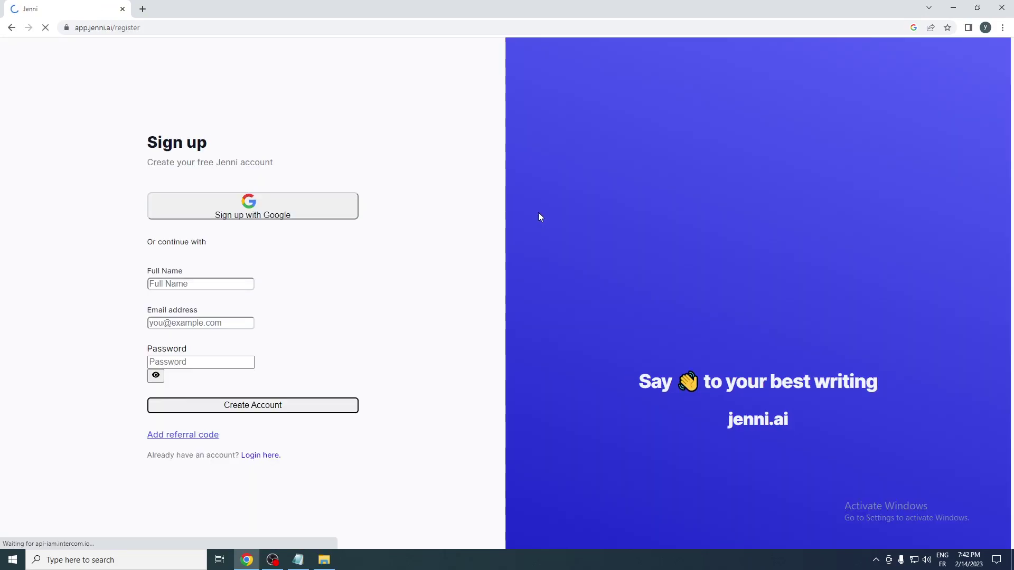
{"action": "left_click", "coordinate": [258, 207]}
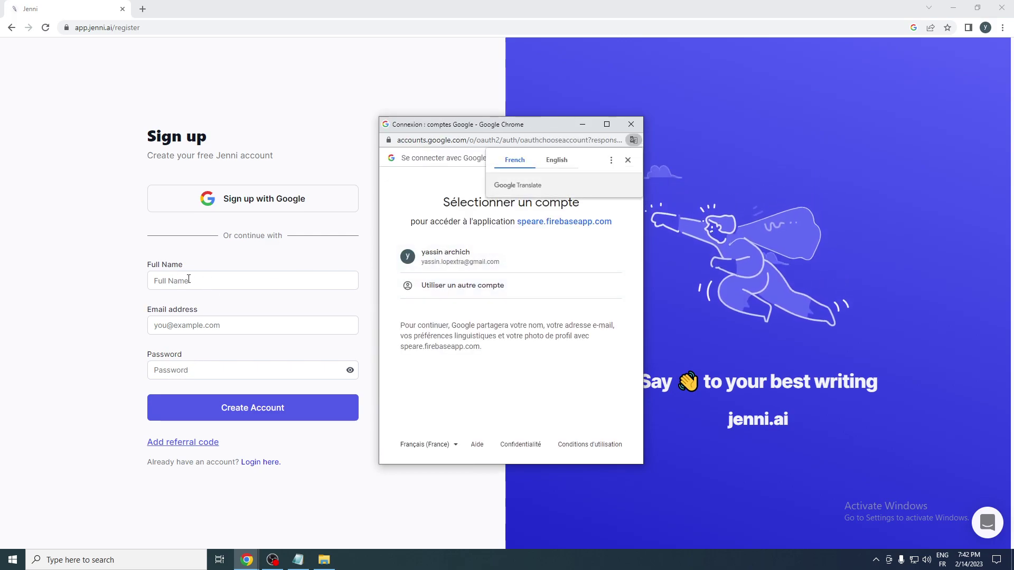
{"action": "left_click", "coordinate": [433, 264]}
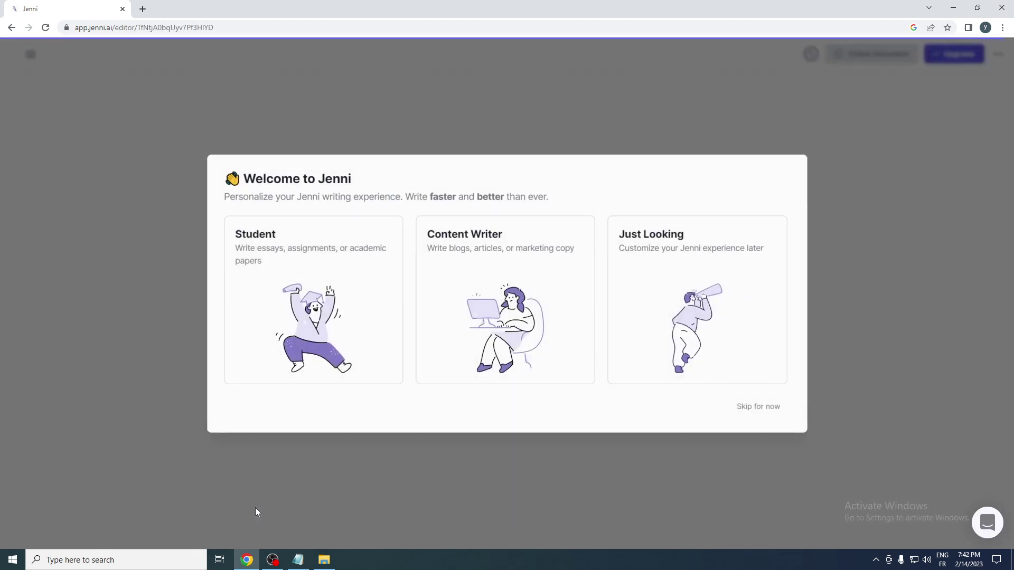
Finish onboarding as a Student, skipping study level, to reach a blank Untitled document
{"action": "left_click", "coordinate": [320, 294]}
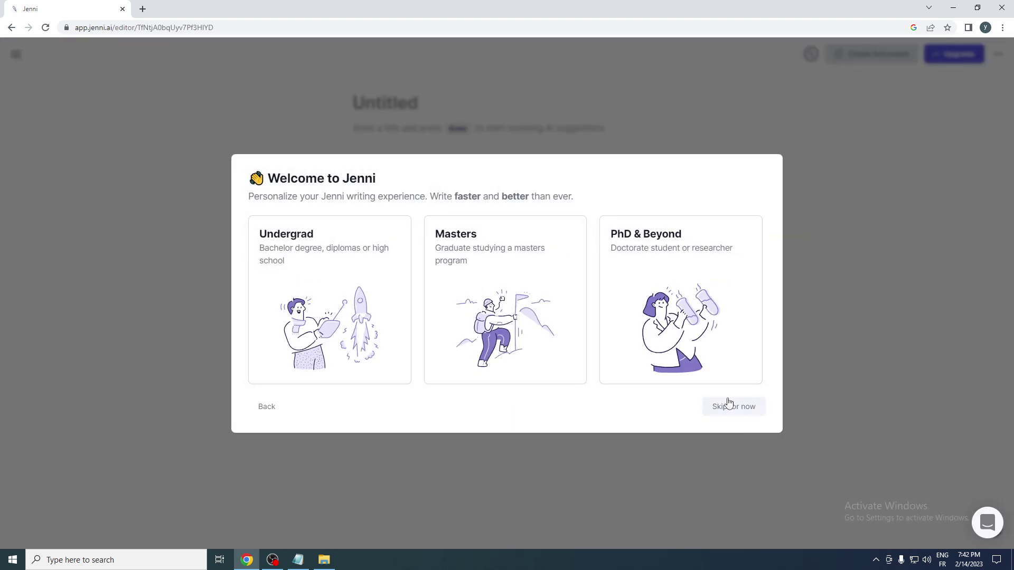
{"action": "left_click", "coordinate": [740, 413]}
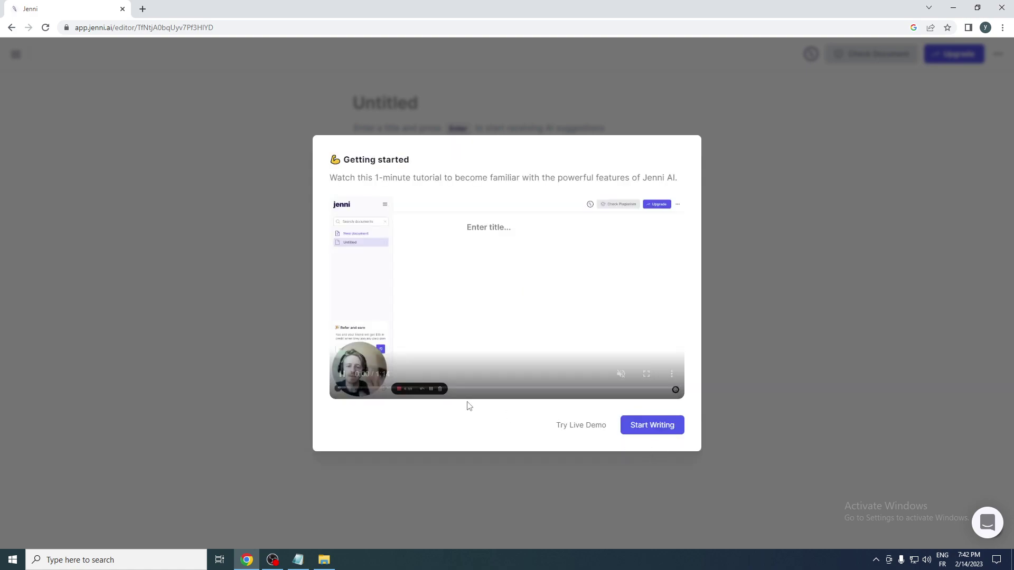
{"action": "left_click", "coordinate": [652, 430]}
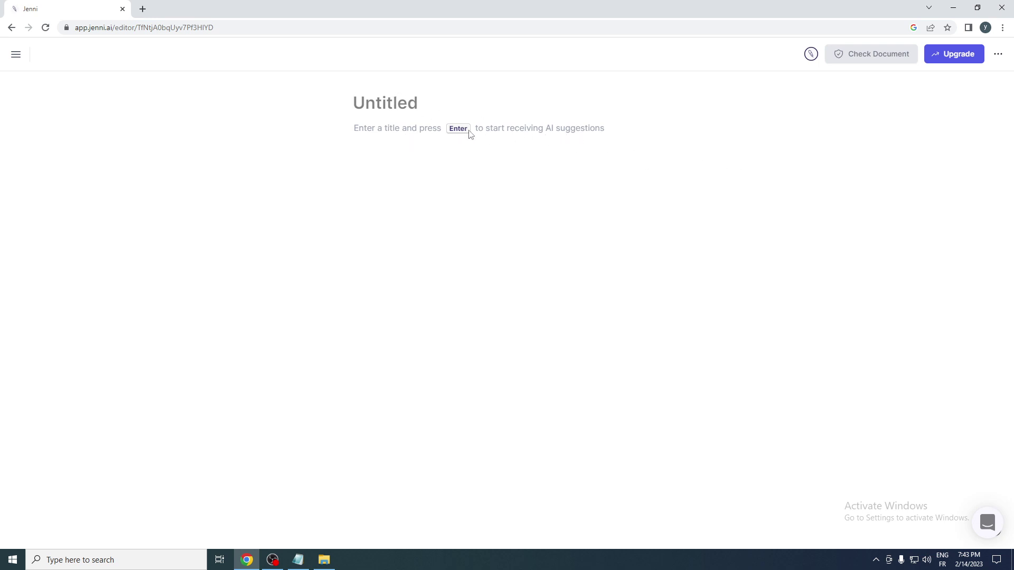
Title the document 'Health'
{"action": "type", "text": "C"}
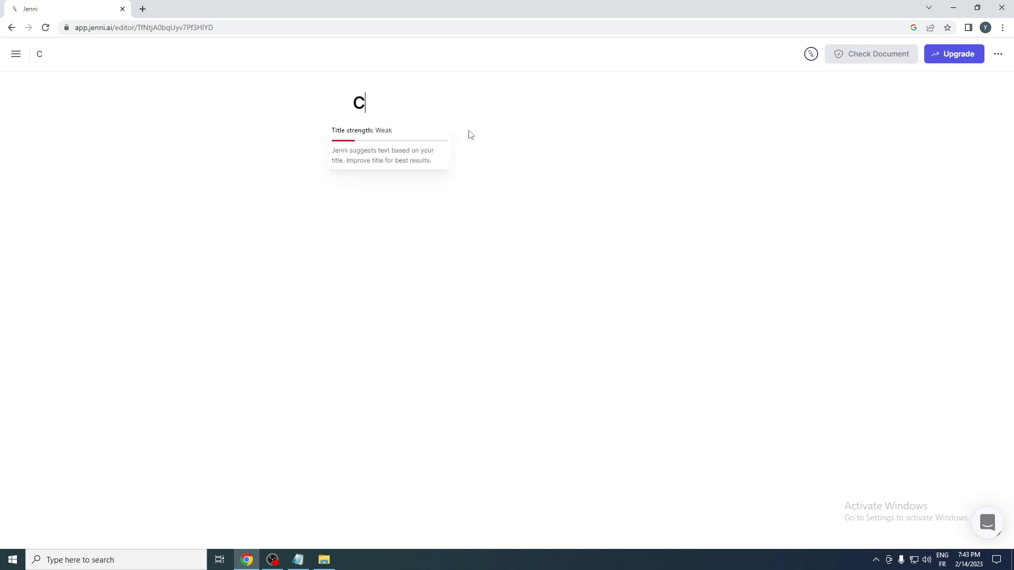
{"action": "key", "text": "BackSpace"}
{"action": "type", "text": "Health"}
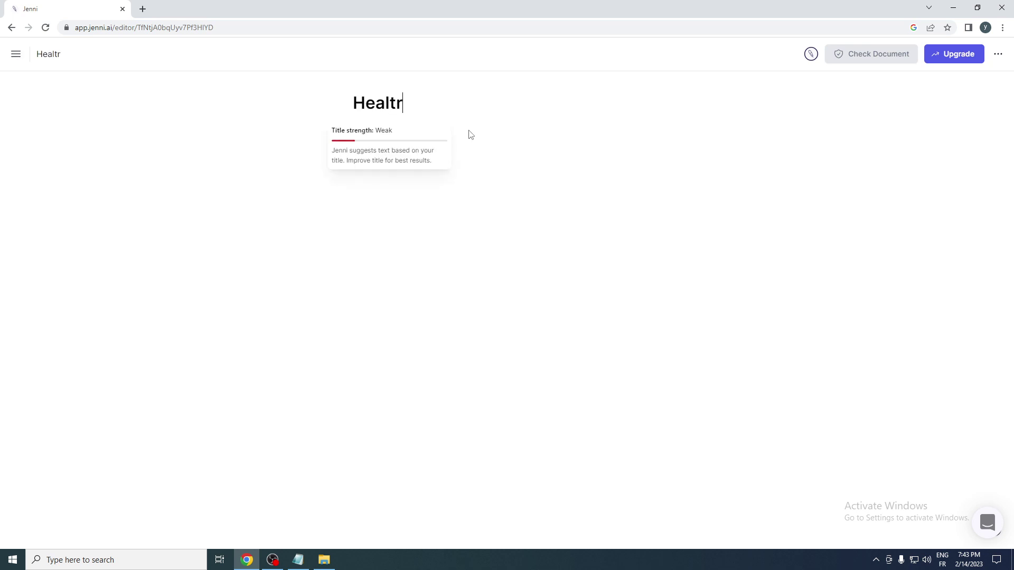
{"action": "key", "text": "Return"}
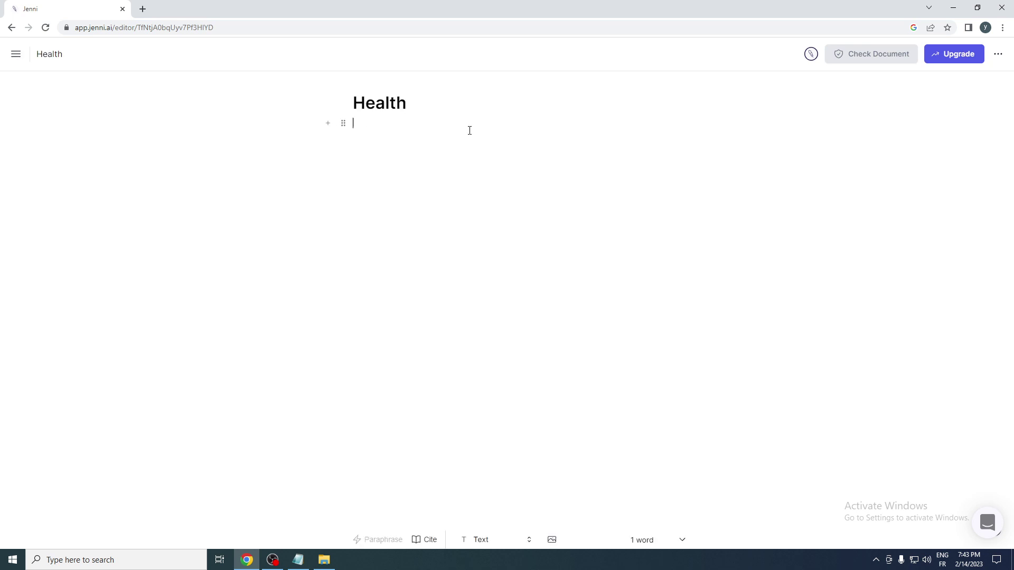
Accept the AI-suggested opening sentence about health concerns in the body
{"action": "left_click", "coordinate": [413, 115]}
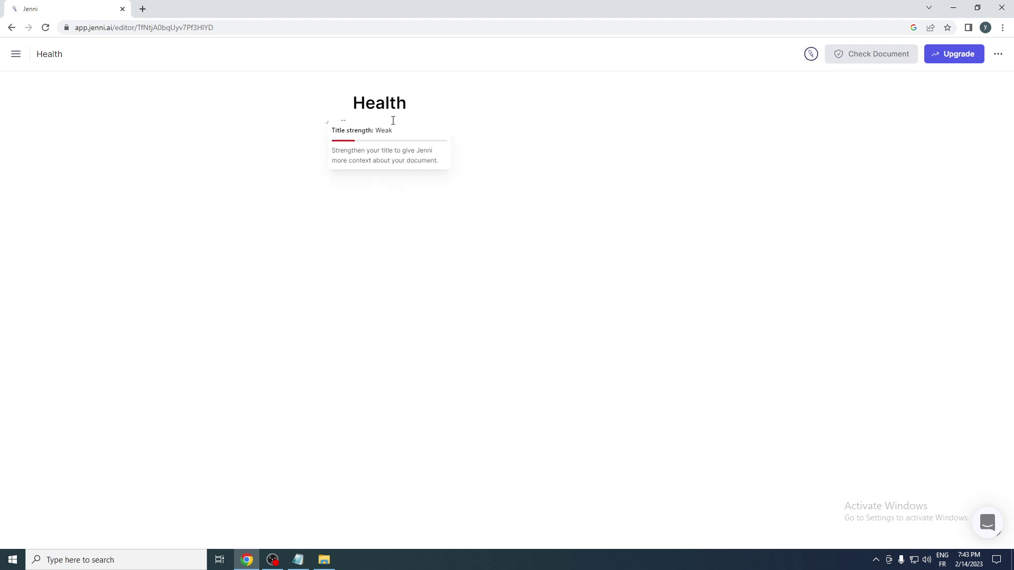
{"action": "left_click", "coordinate": [394, 120]}
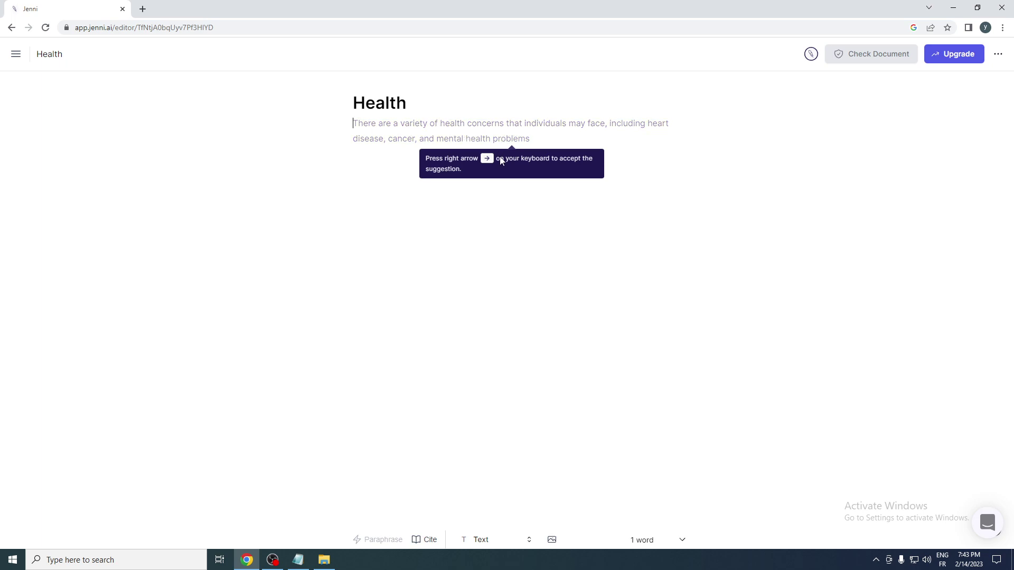
{"action": "key", "text": "Right"}
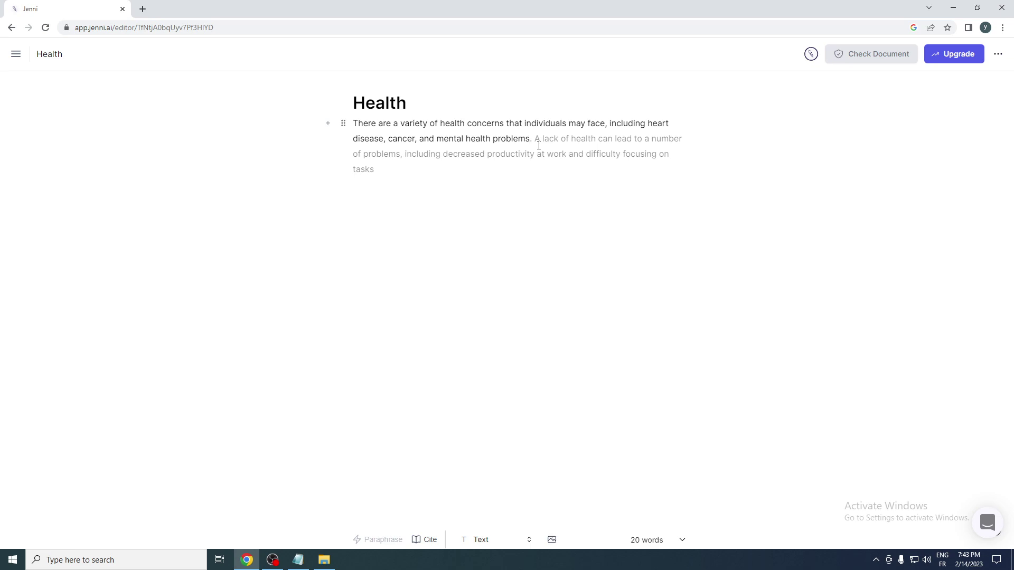
{"action": "left_click", "coordinate": [272, 560]}
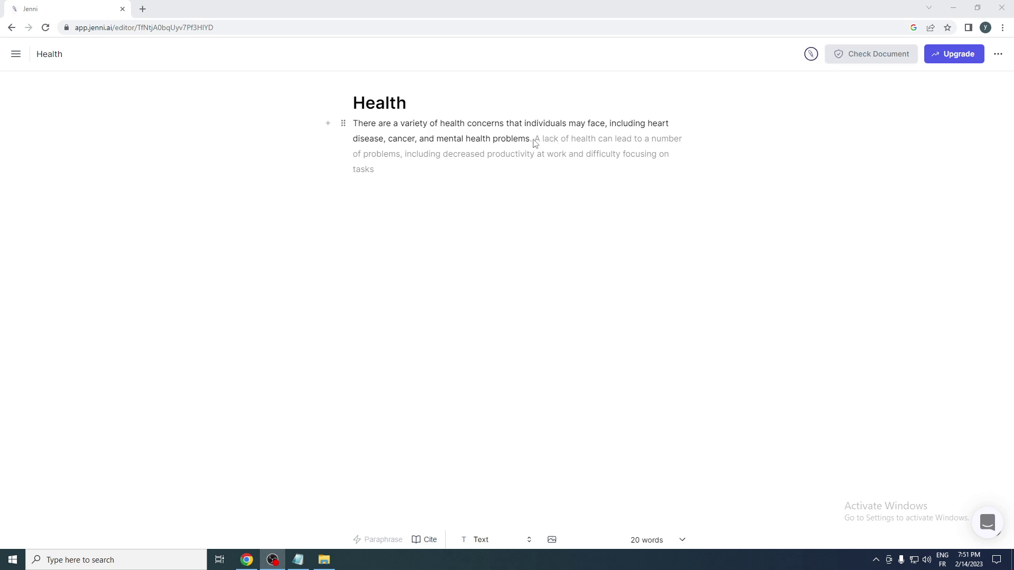
Accept AI sentences, swapping in one on promoting good health, then bring up citation suggestions
{"action": "mouse_move", "coordinate": [535, 147]}
{"action": "key", "text": "Right"}
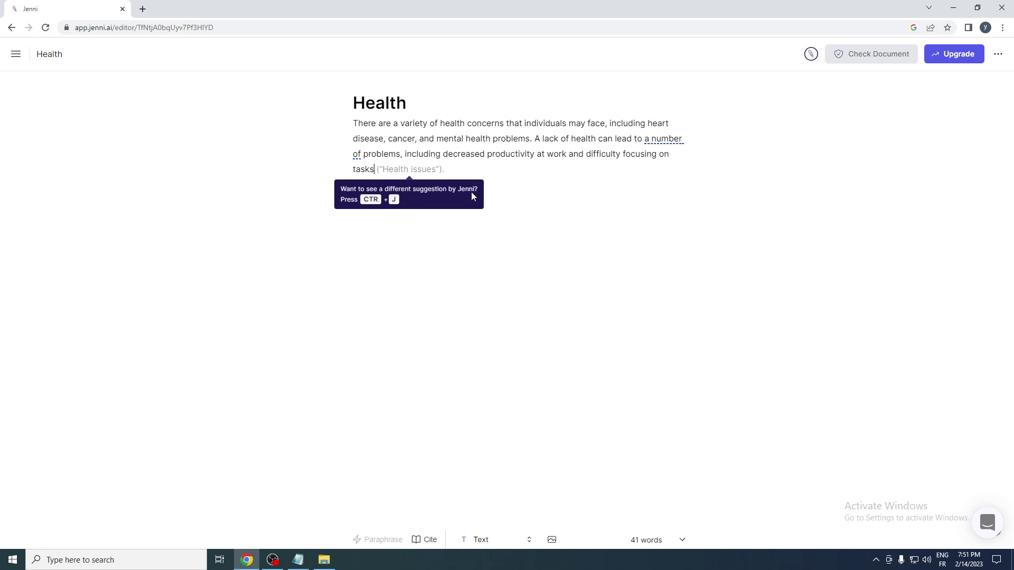
{"action": "key", "text": "ctrl+j"}
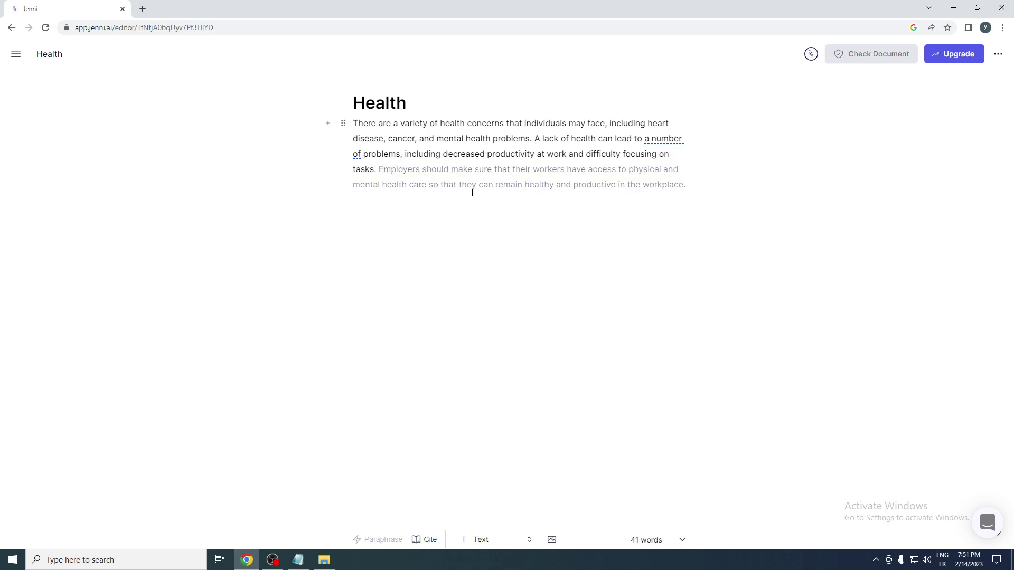
{"action": "left_click", "coordinate": [473, 196]}
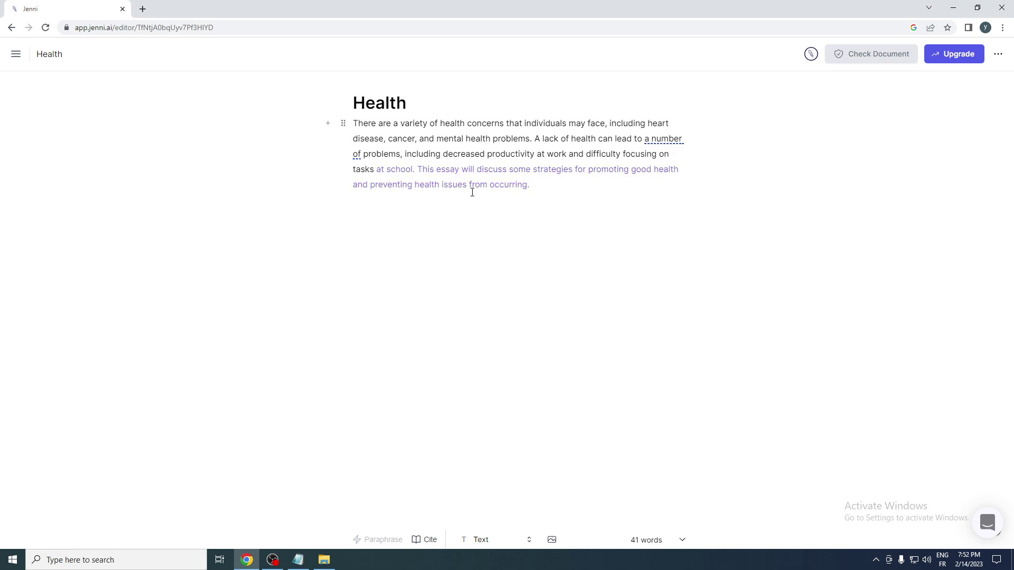
{"action": "key", "text": "Tab"}
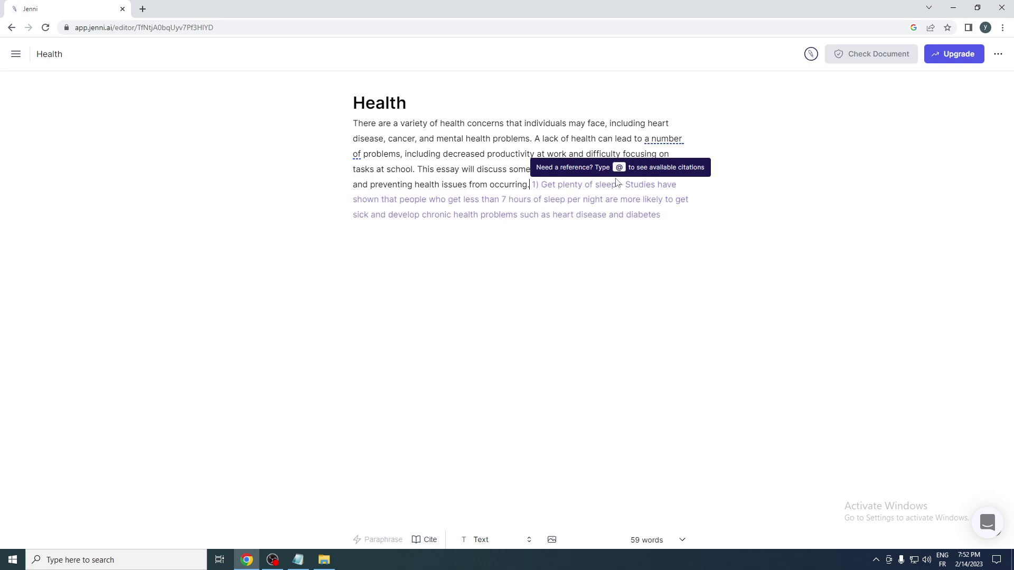
{"action": "key", "text": "ctrl+shift+c"}
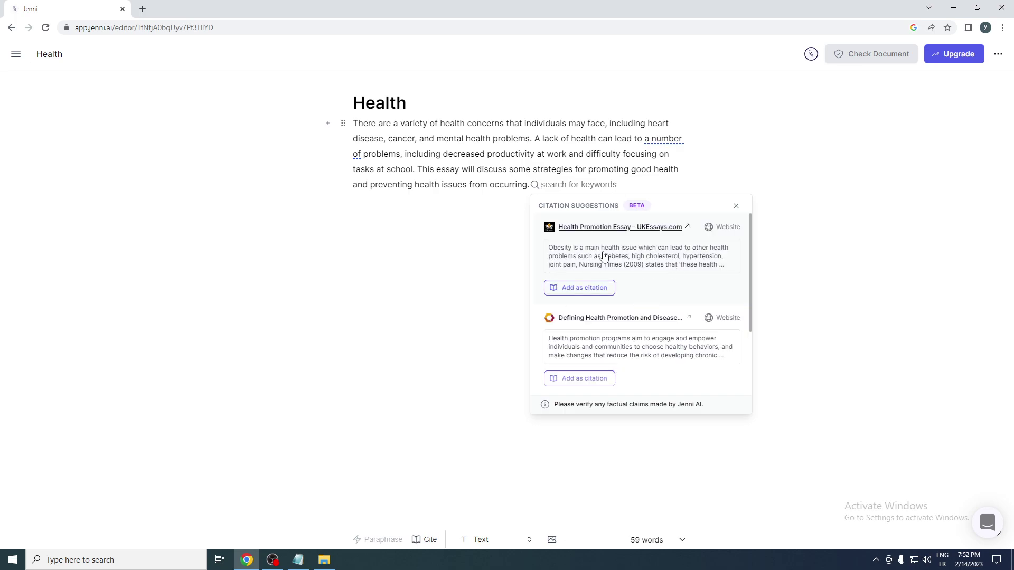
Cite the UKEssays Health Promotion Essay as [1], adding a References section
{"action": "left_click", "coordinate": [590, 295]}
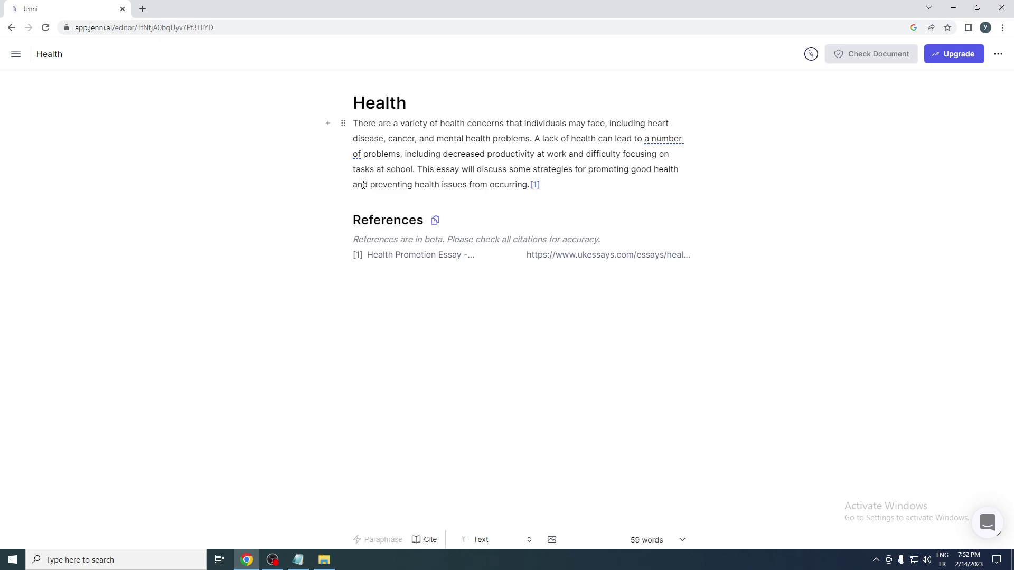